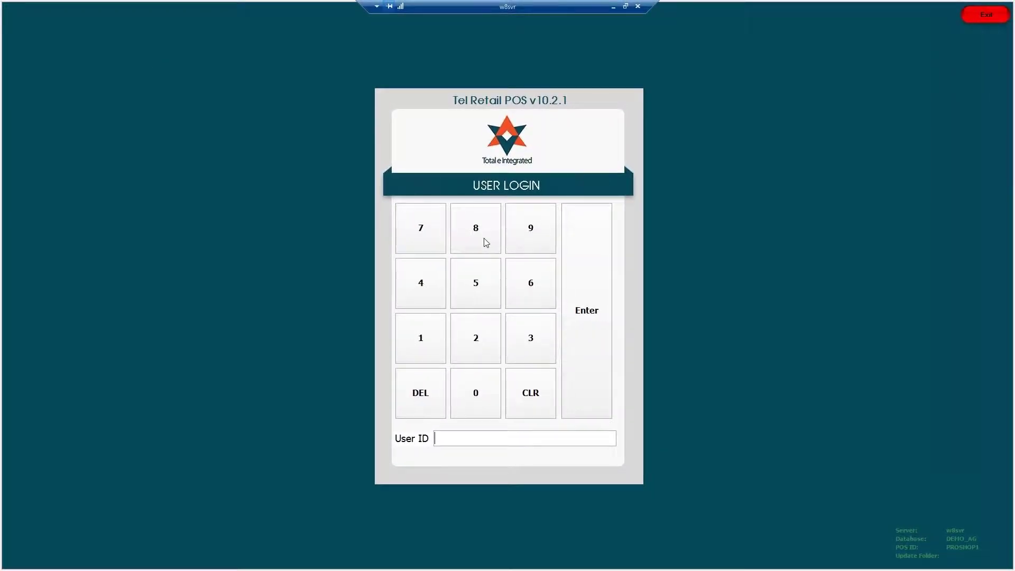
Step: Log in with the User ID and view Sky Creek Ranch tee sheet statistics for September 6, 2017
left_click(484, 240)
left_click(591, 296)
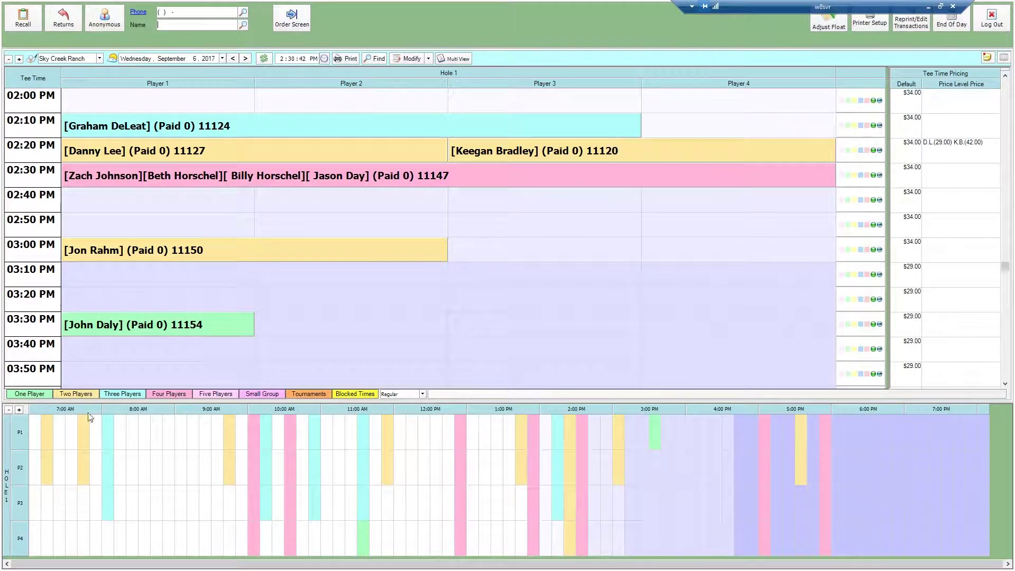
left_click(89, 461)
left_click(35, 60)
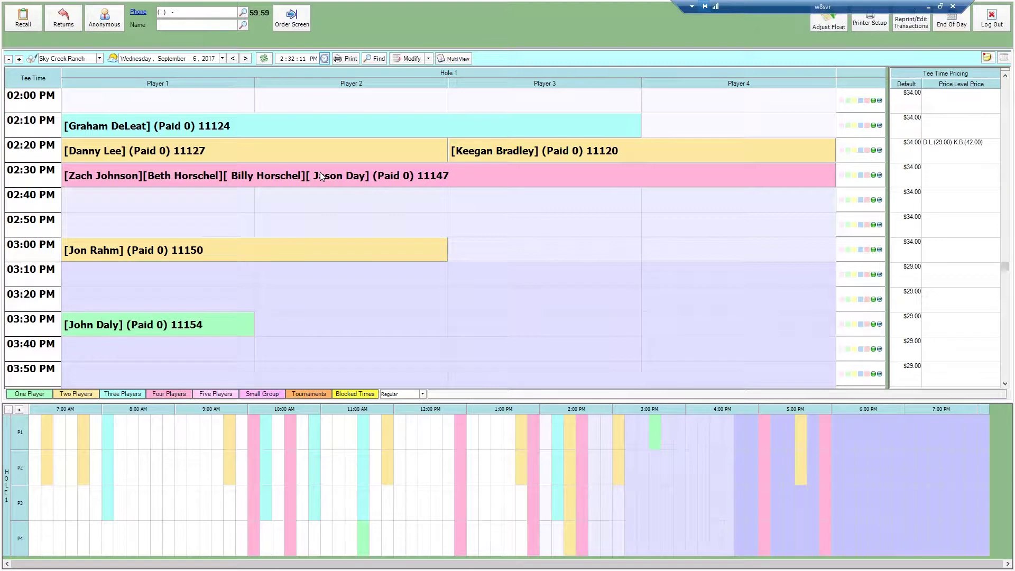
left_click(99, 58)
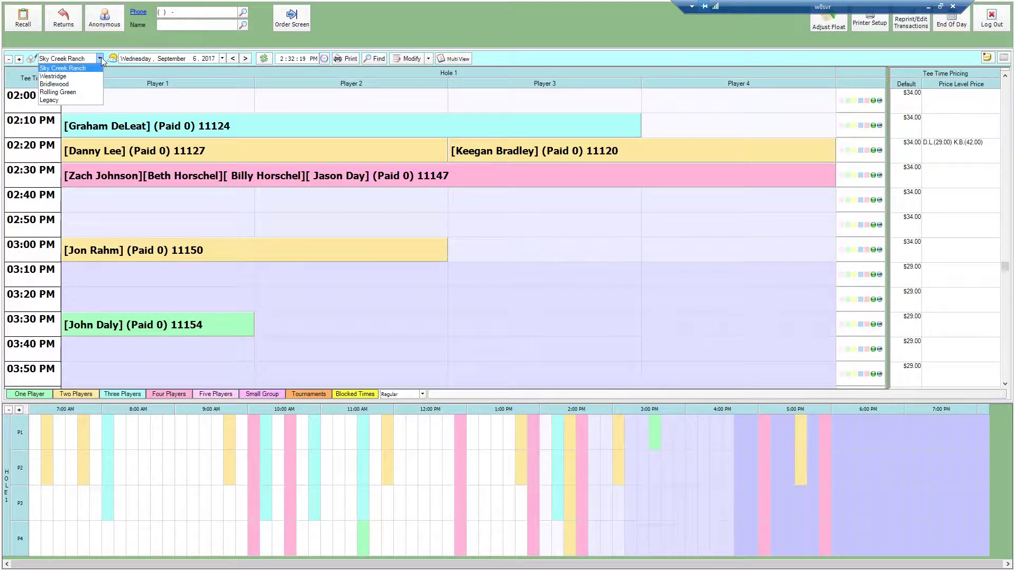
left_click(62, 69)
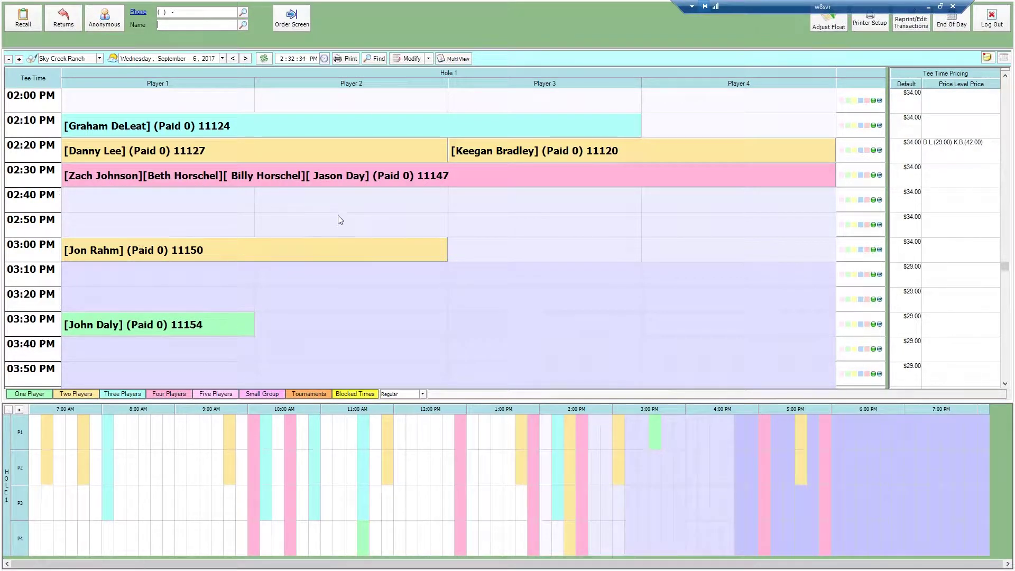
left_click(444, 58)
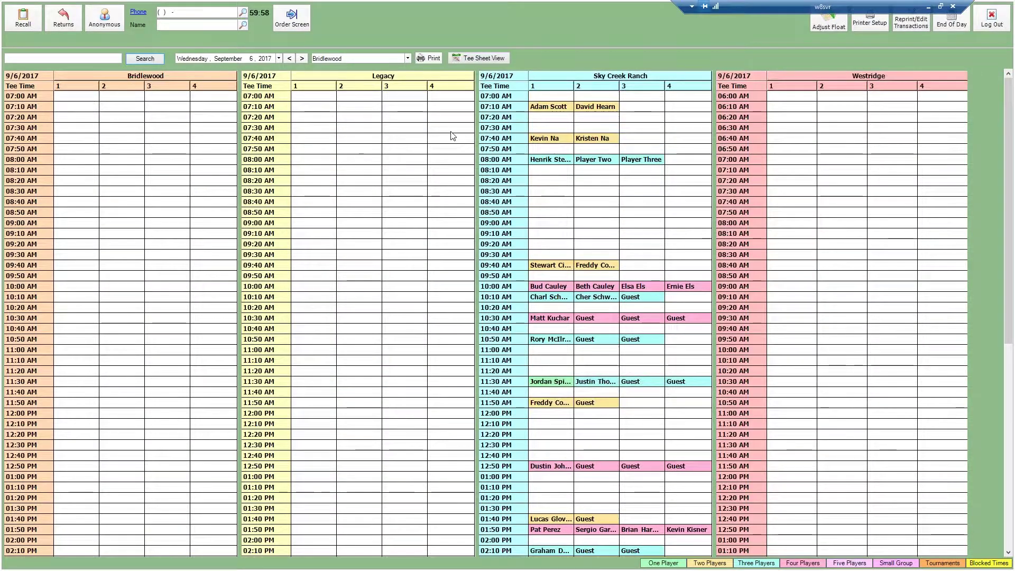
right_click(587, 236)
left_click(610, 310)
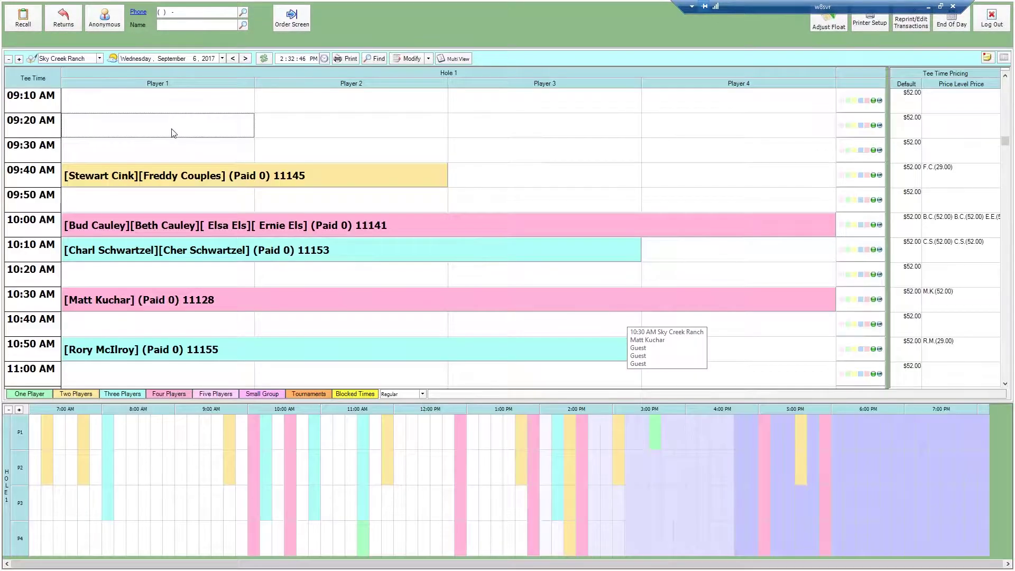
scroll(128, 292, "down", 10)
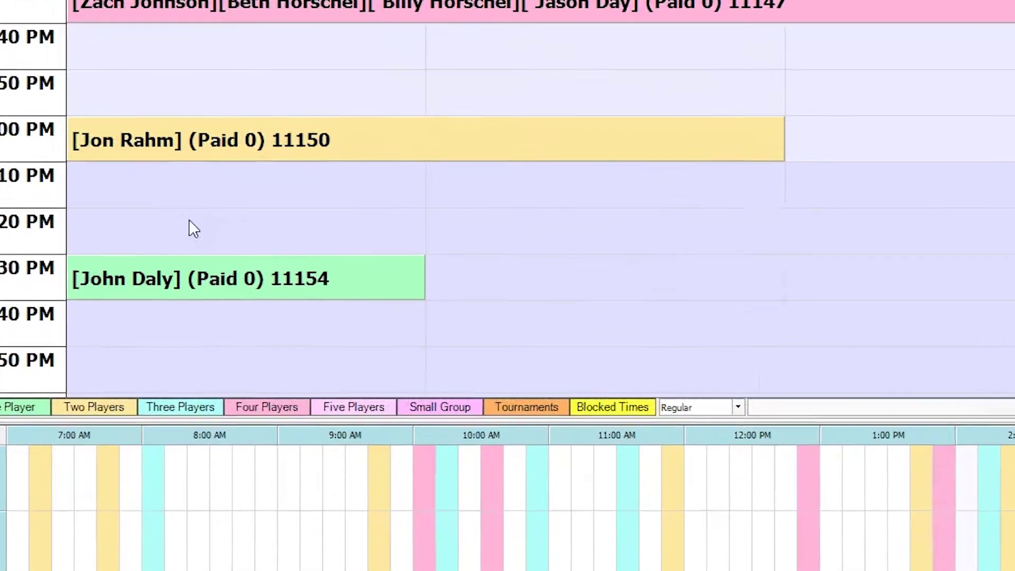
right_click(191, 229)
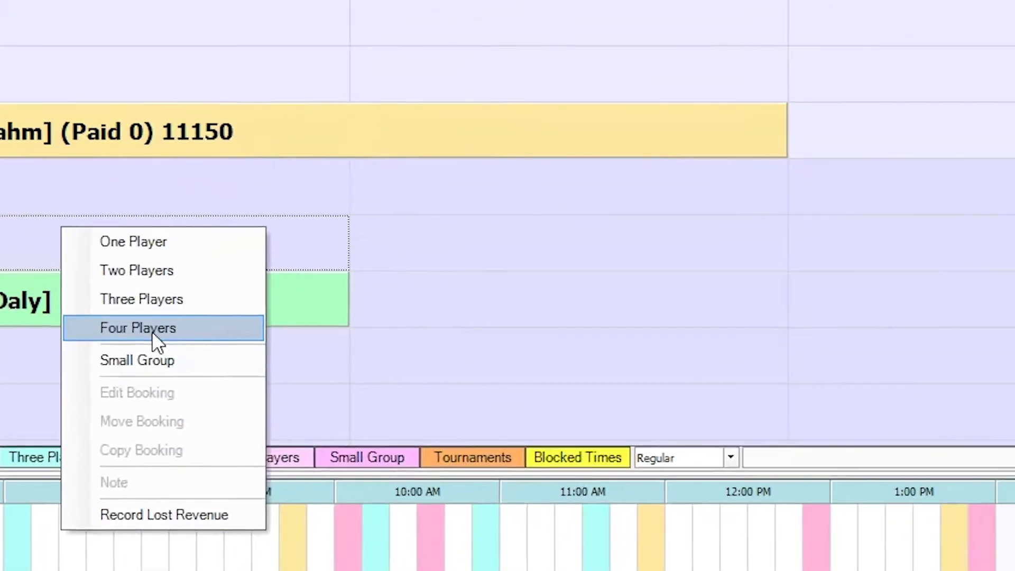
left_click(12, 385)
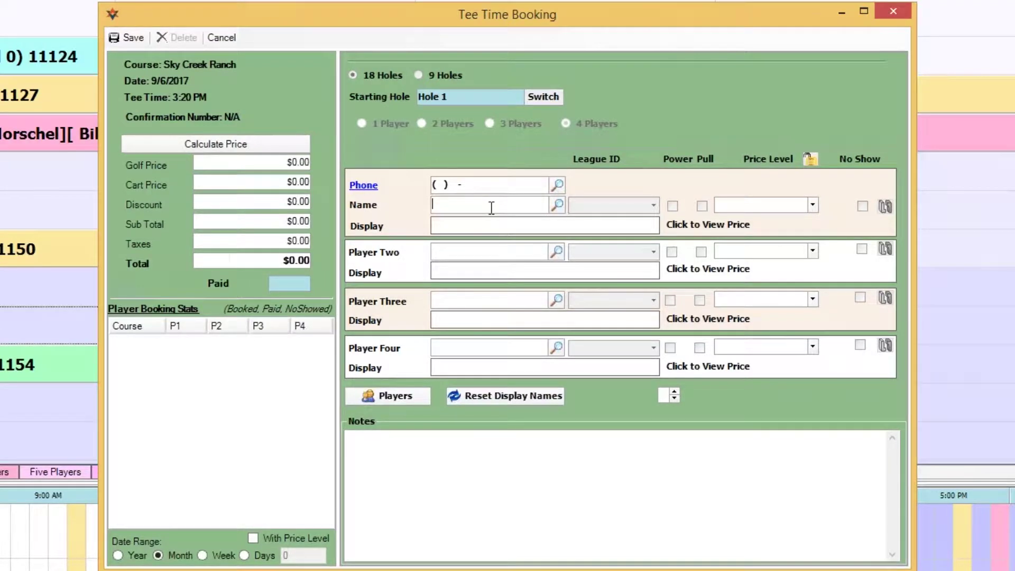
type("simpson")
key("Return")
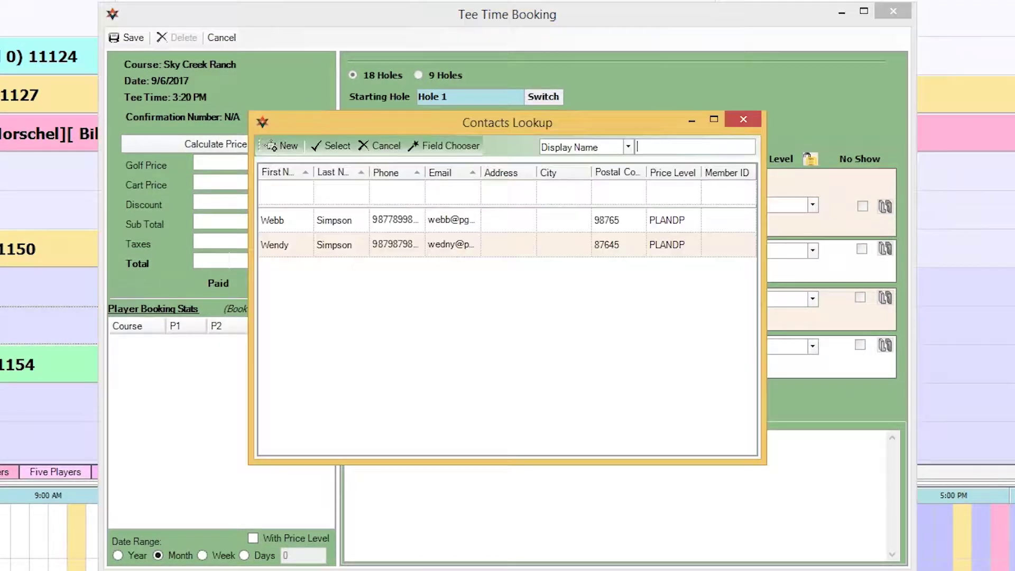
double_click(331, 222)
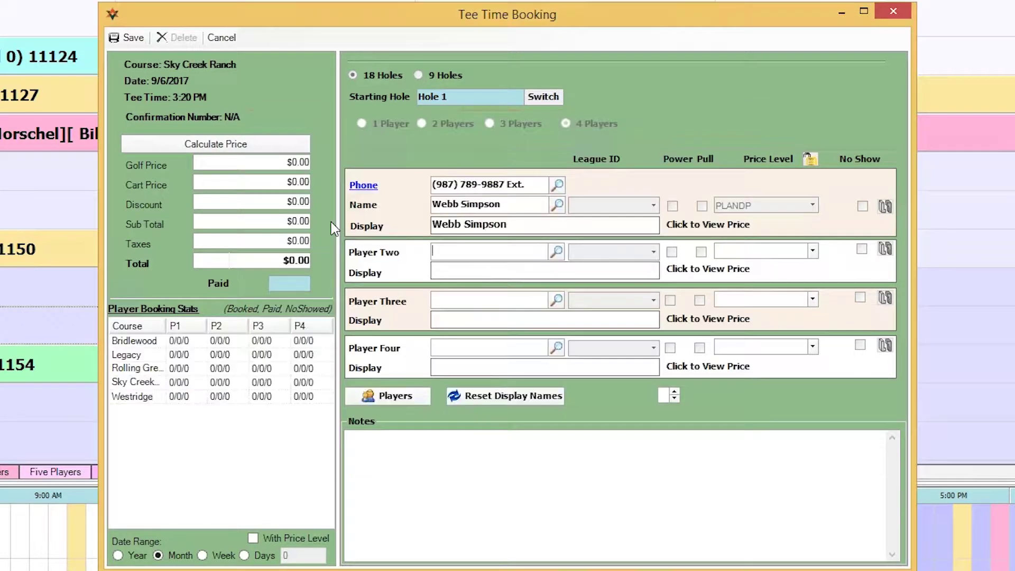
left_click(556, 252)
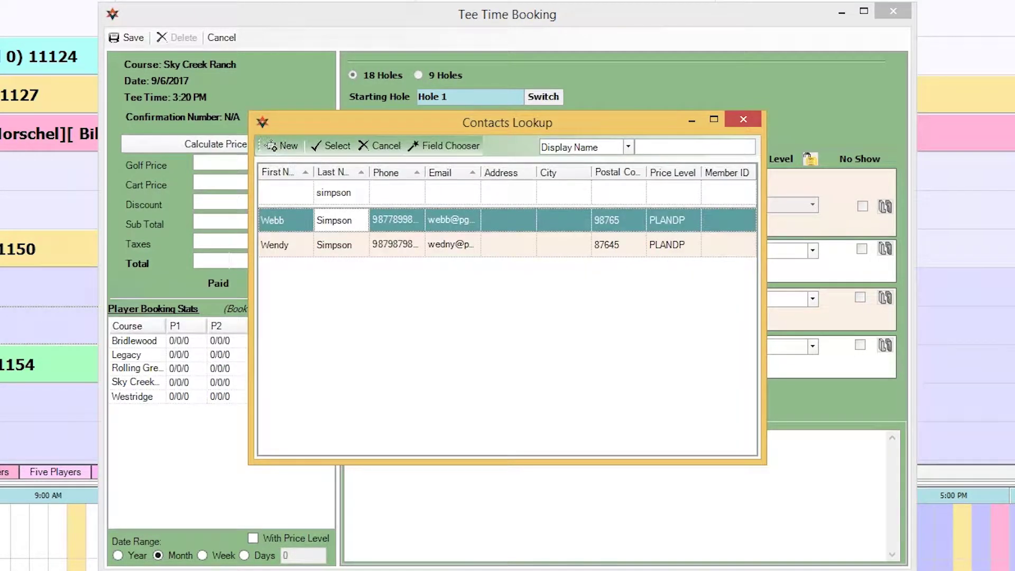
double_click(321, 248)
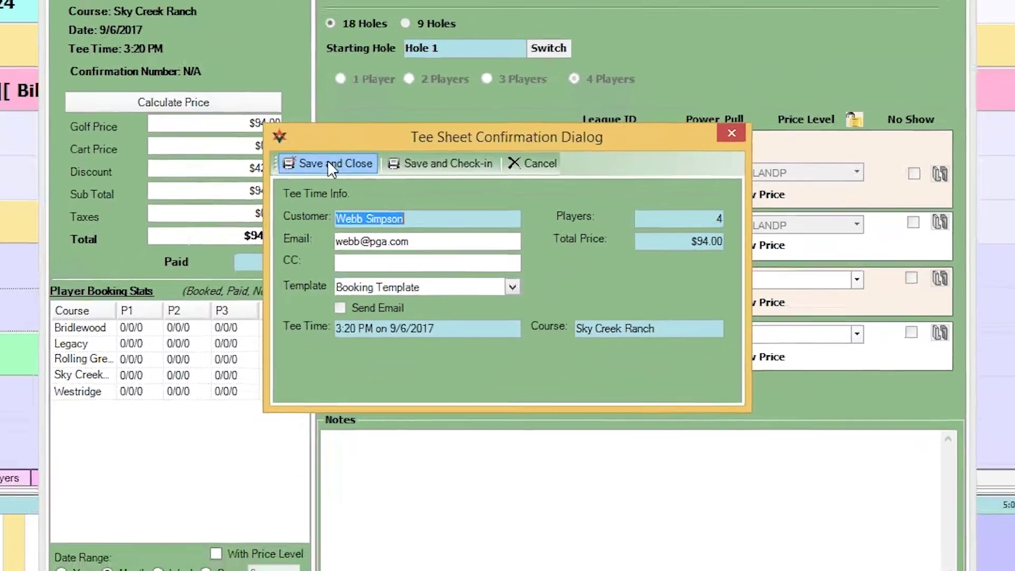
left_click(257, 114)
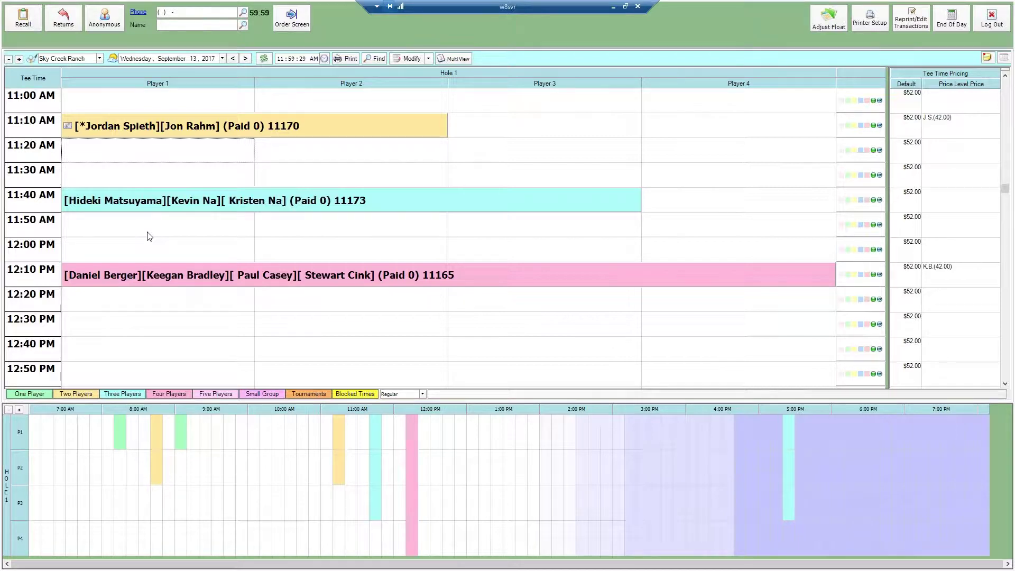
Step: Pay $72.00 in cash for the third player of the 12:10 PM booking
left_click(137, 275)
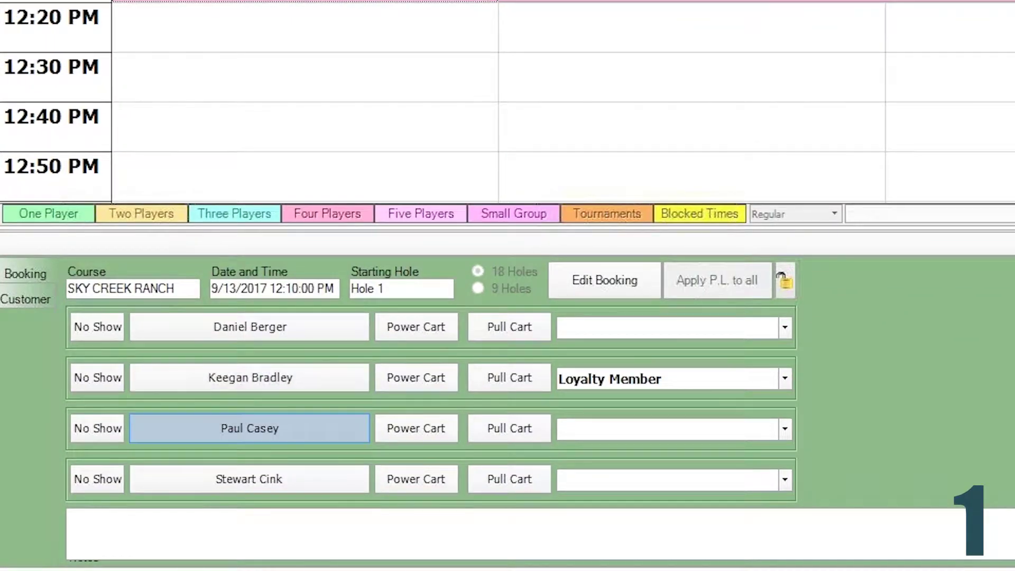
left_click(250, 429)
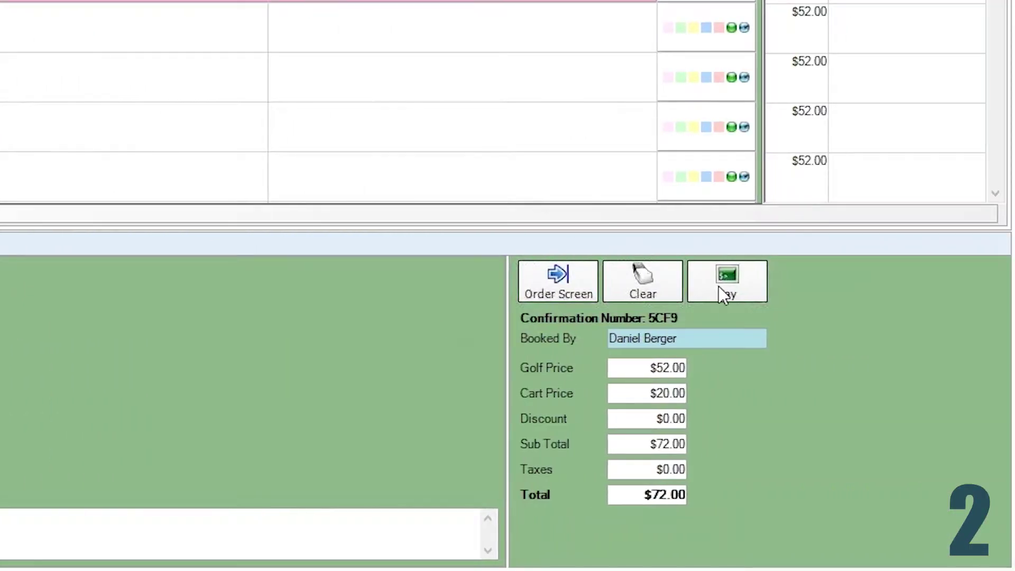
left_click(728, 283)
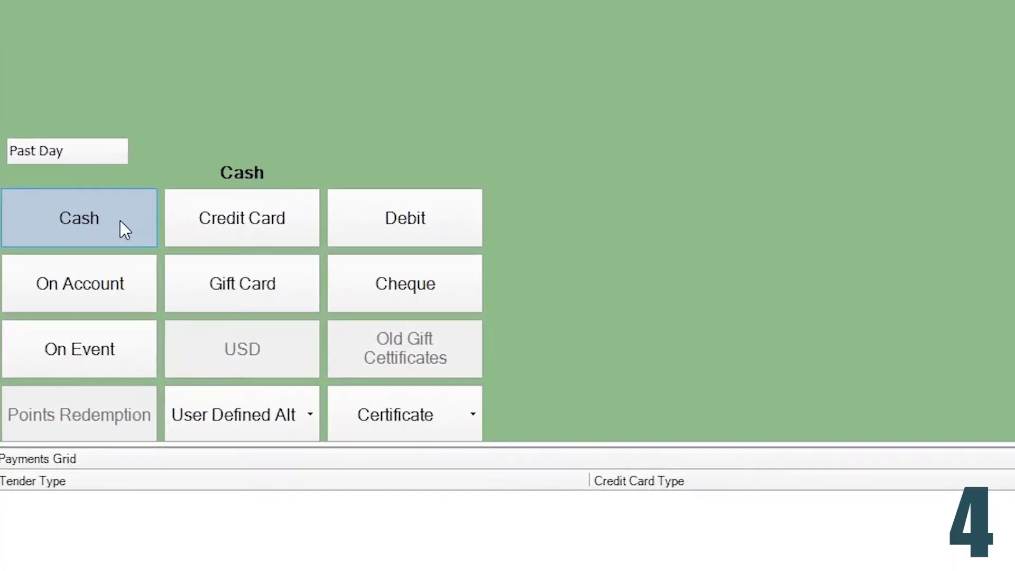
left_click(120, 221)
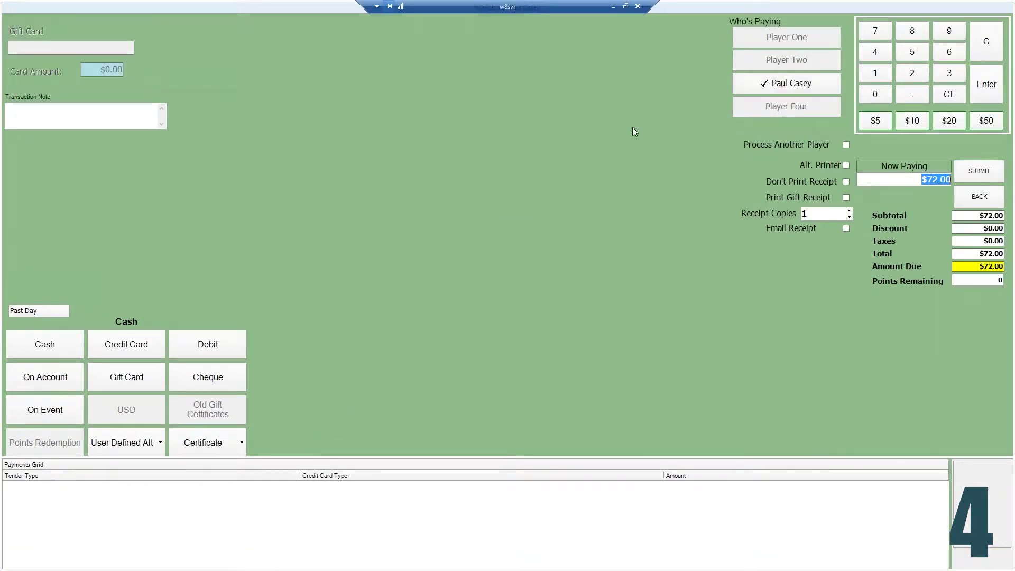
left_click(979, 170)
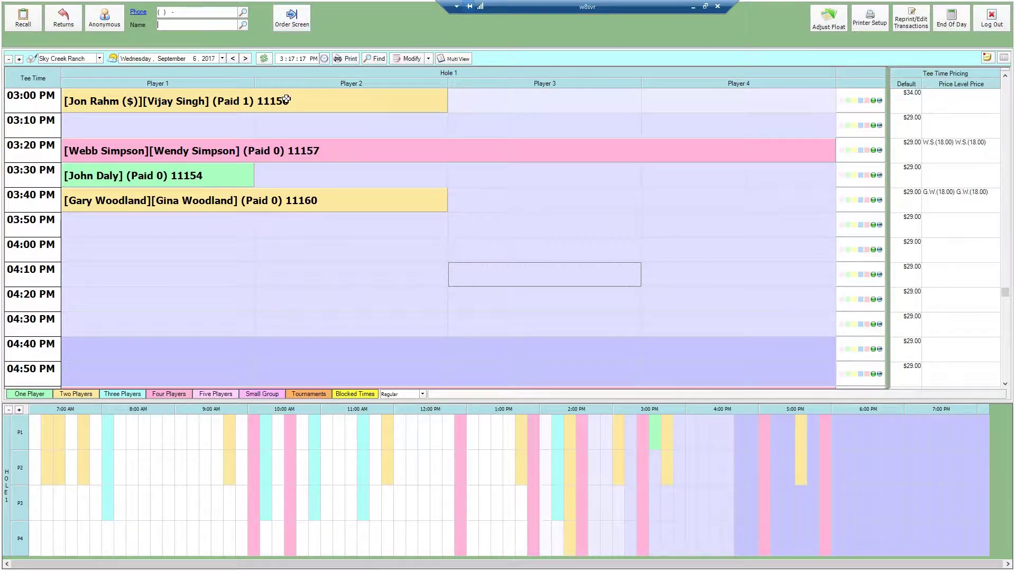
Step: Bring up the retail Order Screen from the top toolbar
left_click(296, 25)
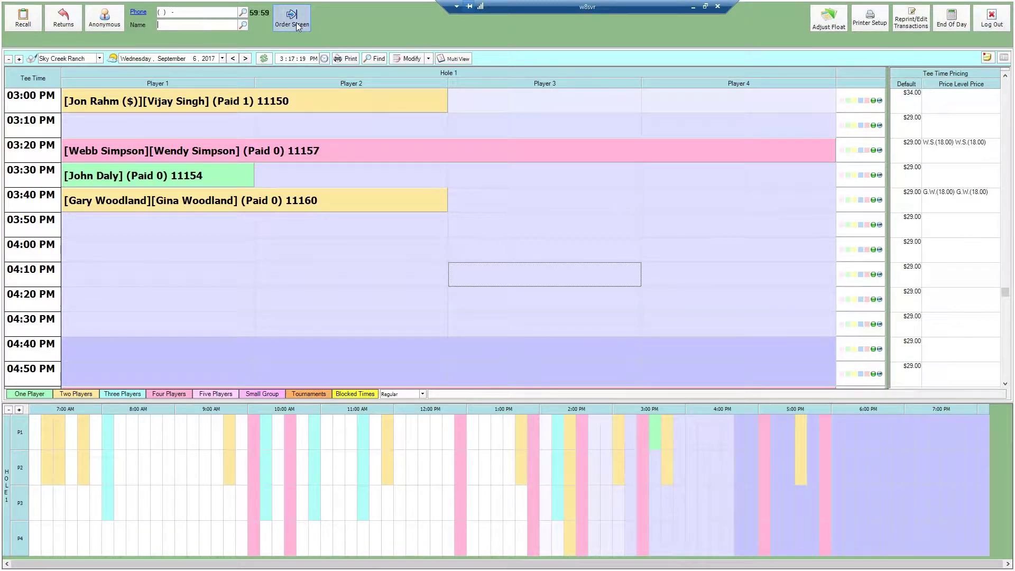
left_click(296, 26)
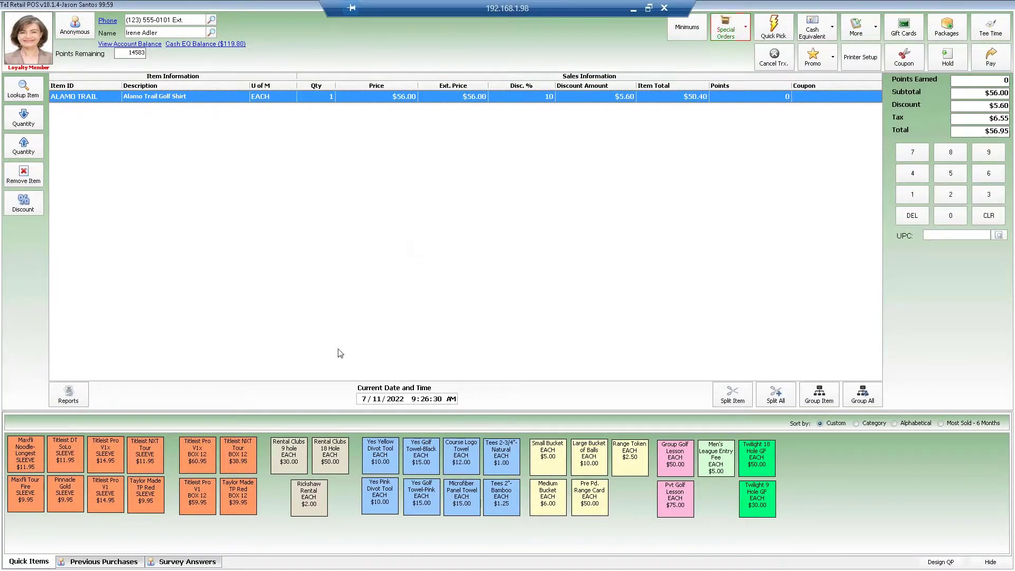
Step: Add Rental Clubs 9 hole and a Small Bucket to the sale, then go to payment
left_click(288, 456)
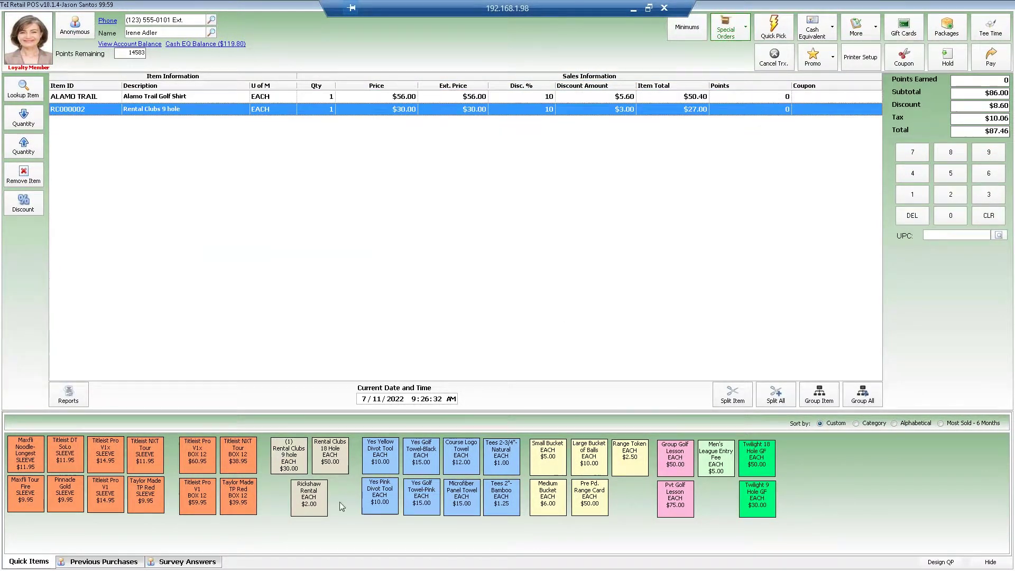
left_click(553, 464)
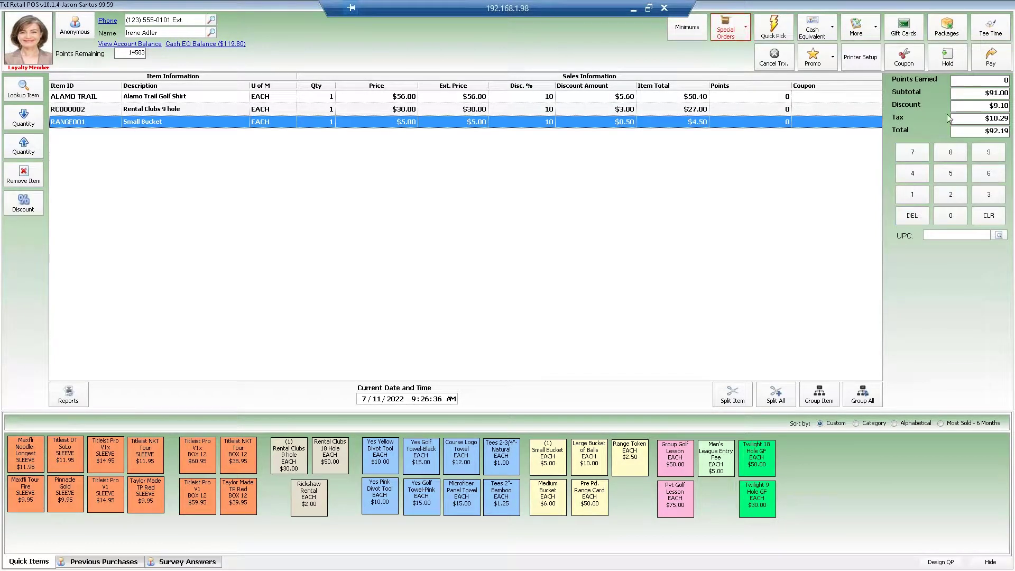
left_click(987, 59)
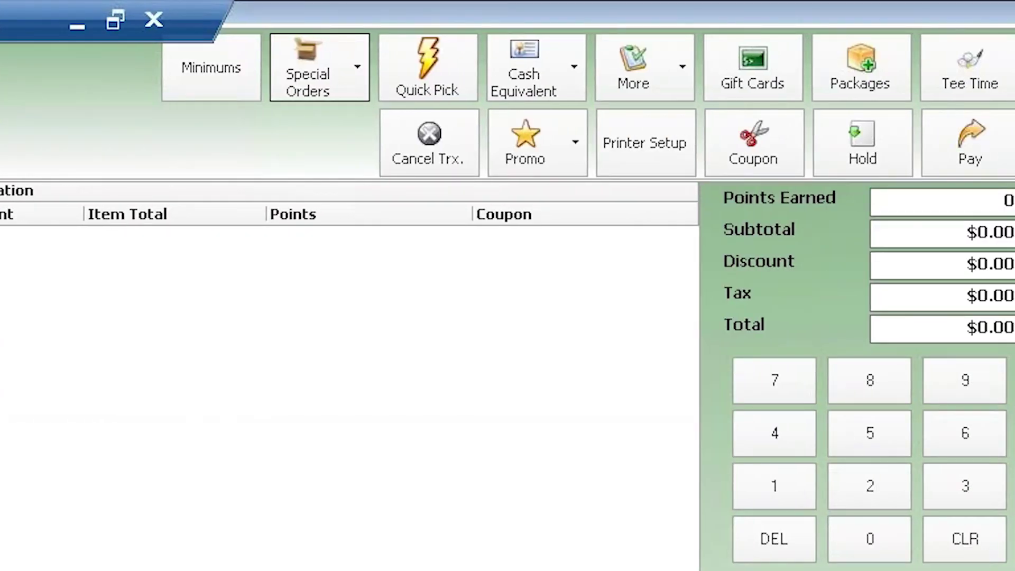
Step: Open the Packages / Certificates dialog
left_click(855, 84)
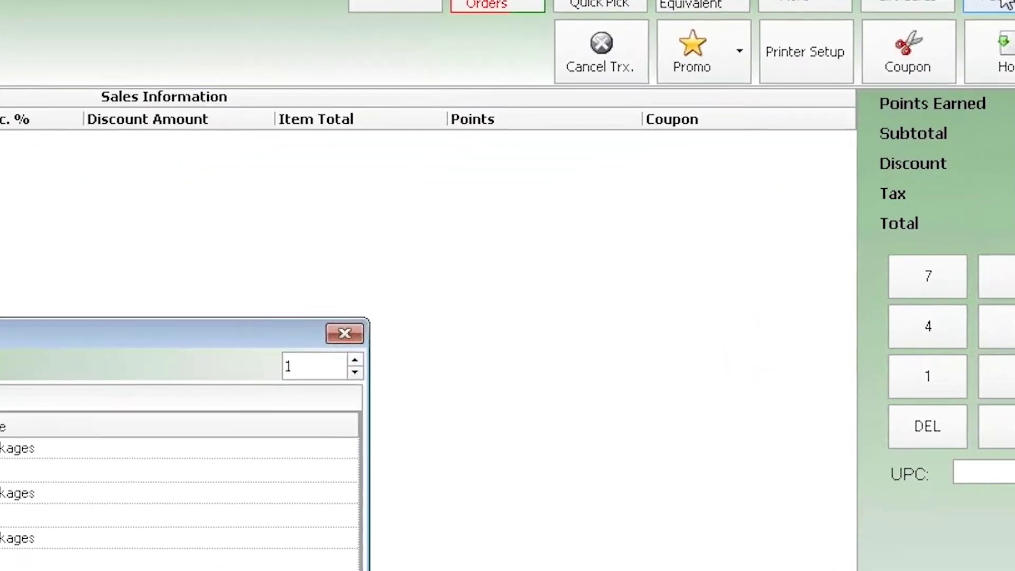